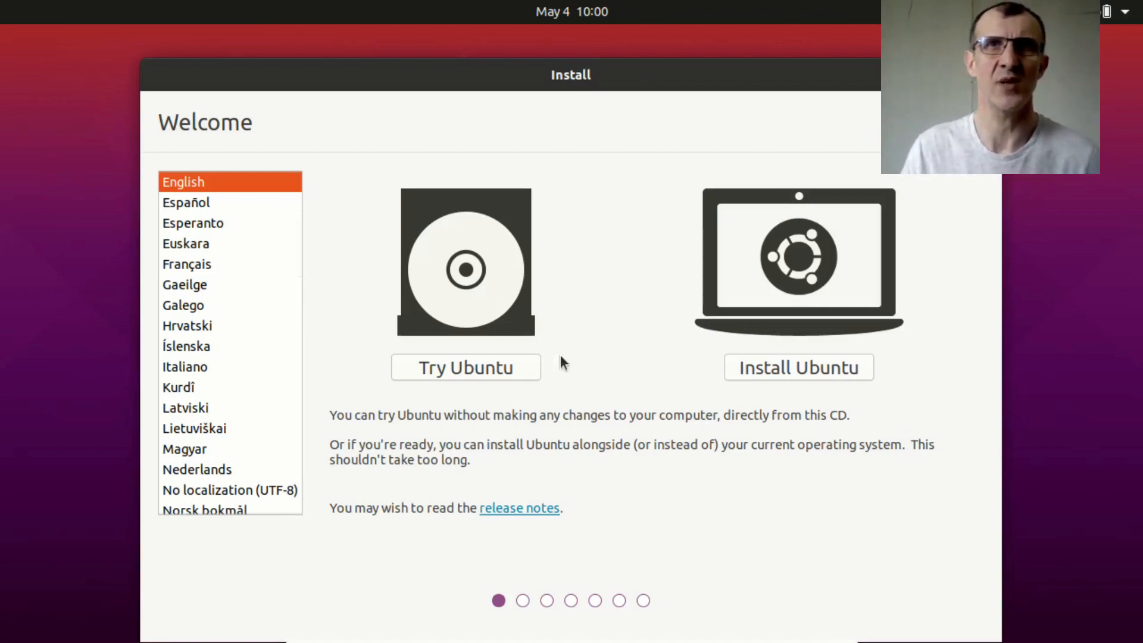
Set the welcome language to Français and start the Ubuntu trial session.
left_click(202, 263)
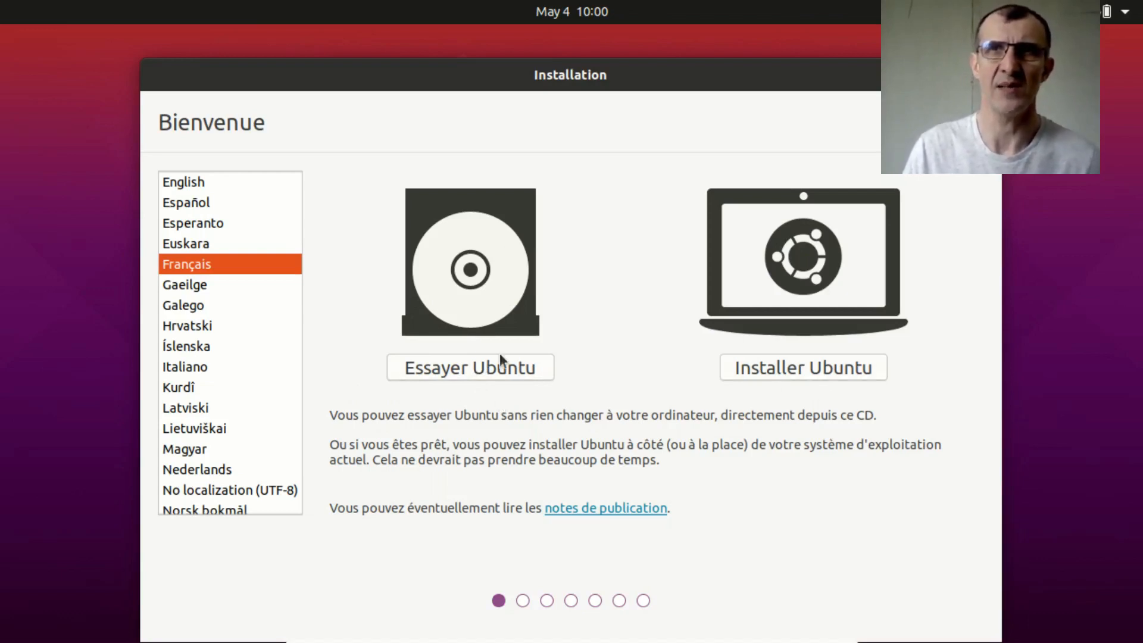
left_click(466, 366)
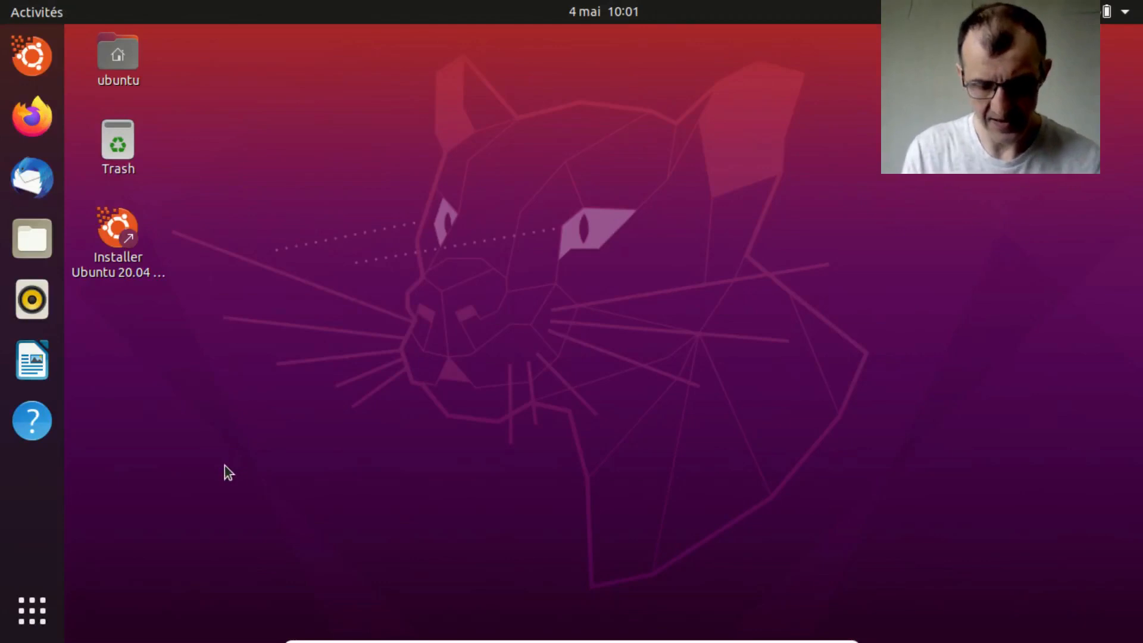
Search for the Disks utility, examine the hard disk's volumes and partitioning, and close it.
key("super")
type("dlisk")
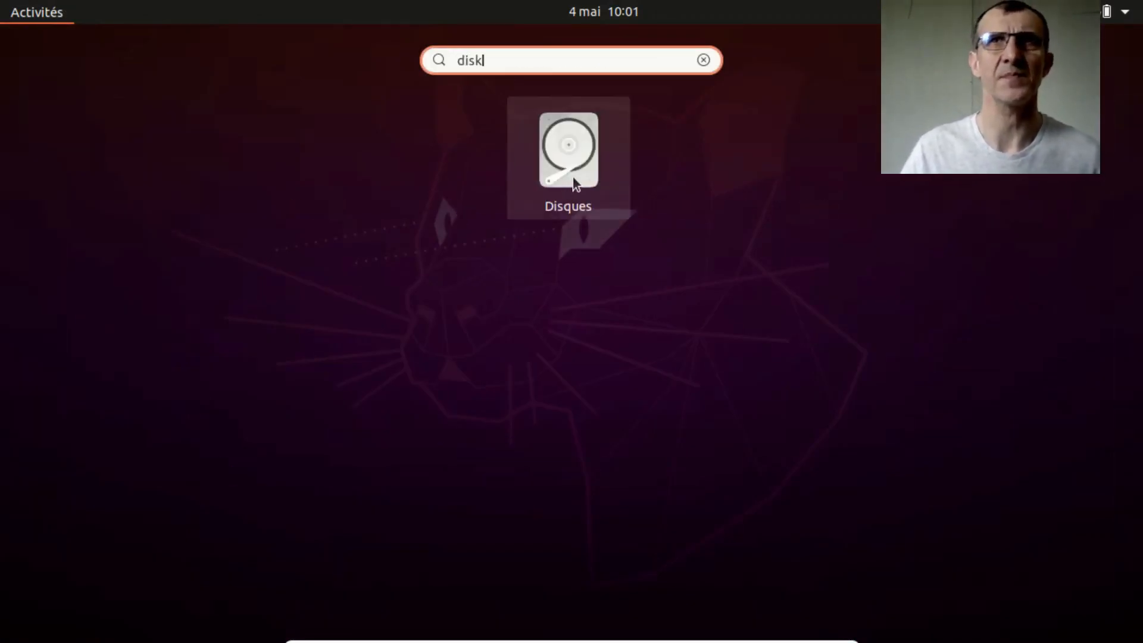
left_click(573, 177)
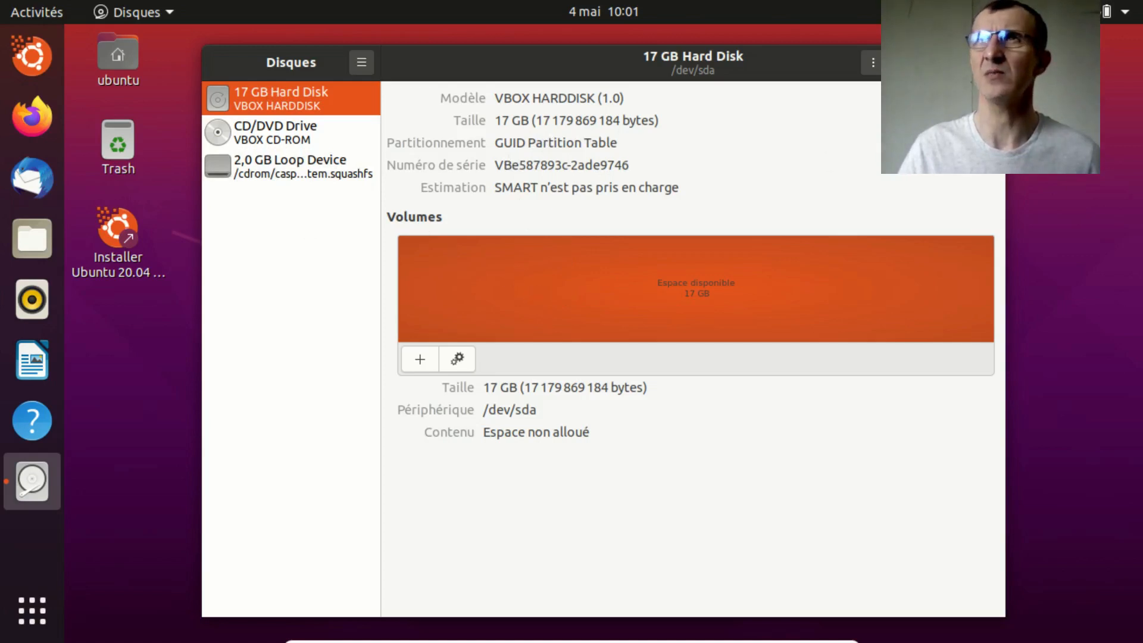
left_click(987, 63)
left_click(127, 238)
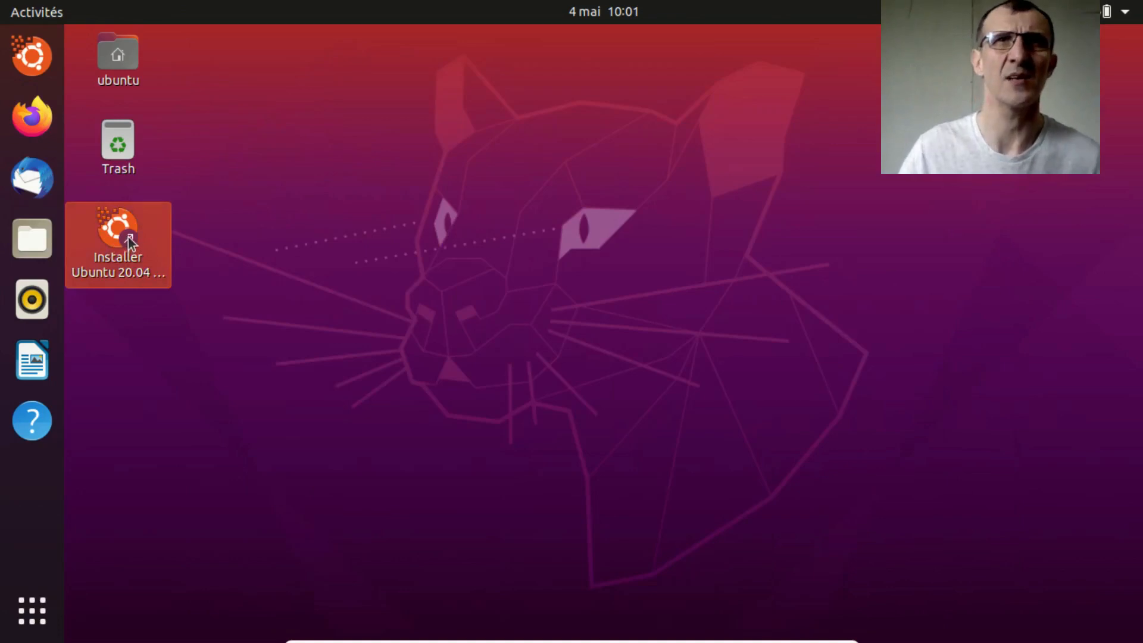
right_click(133, 229)
left_click(128, 321)
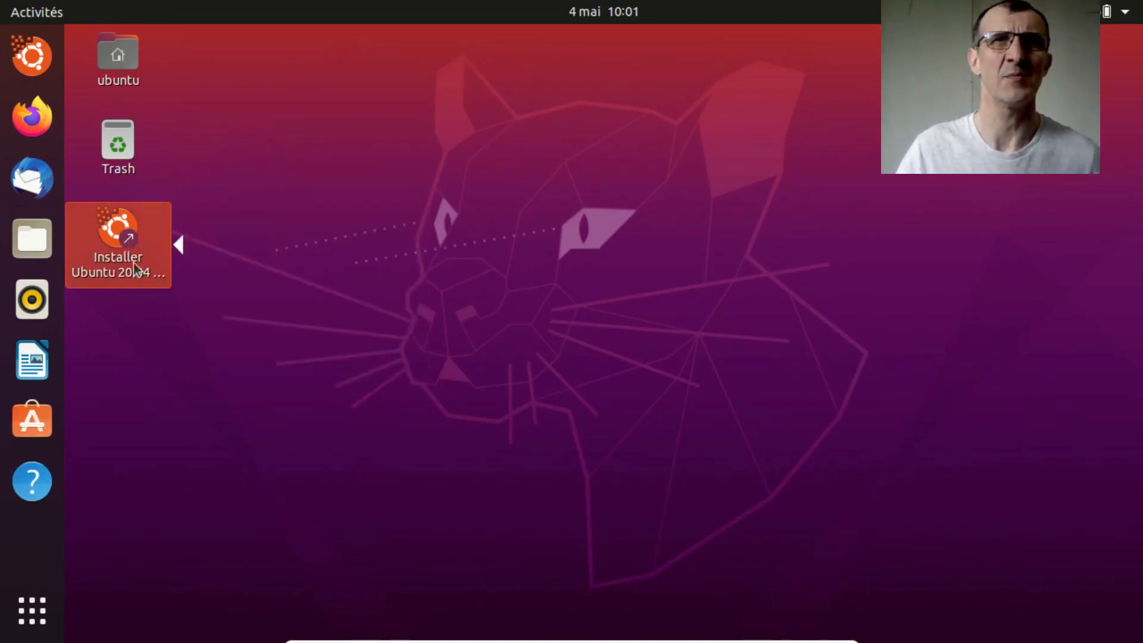
left_click(126, 73)
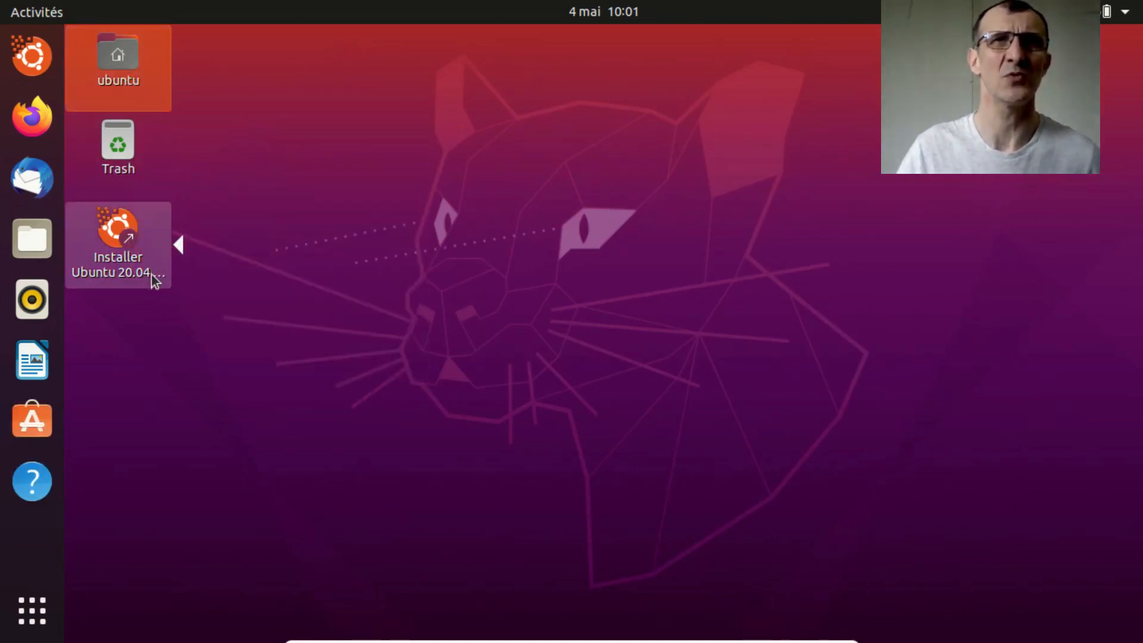
left_click(132, 255)
left_click(123, 64)
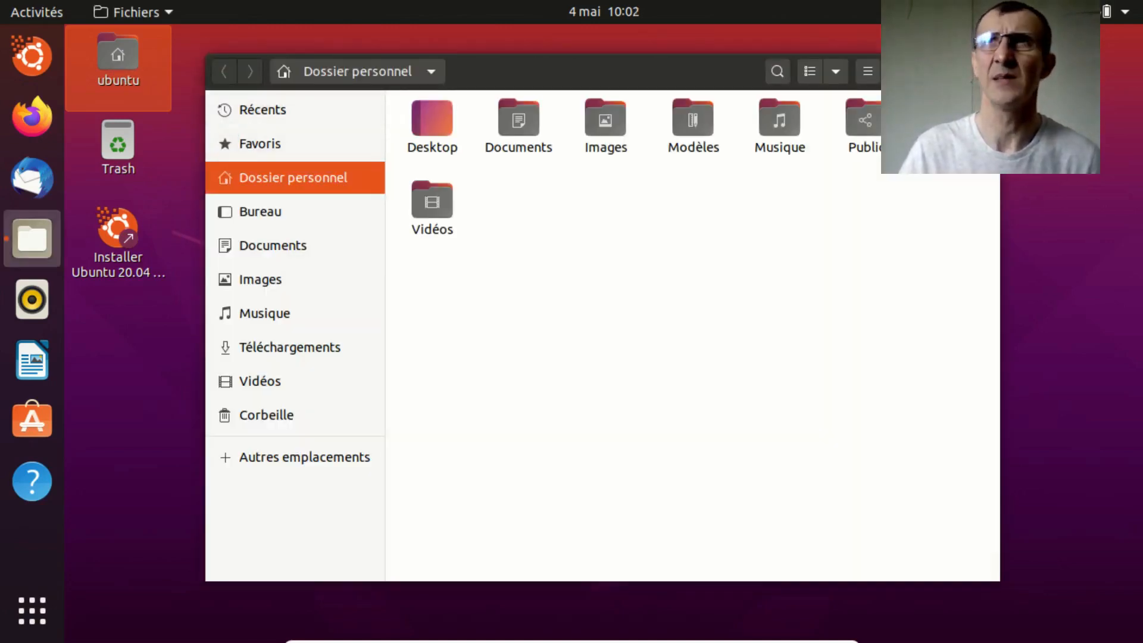
key("ctrl+w")
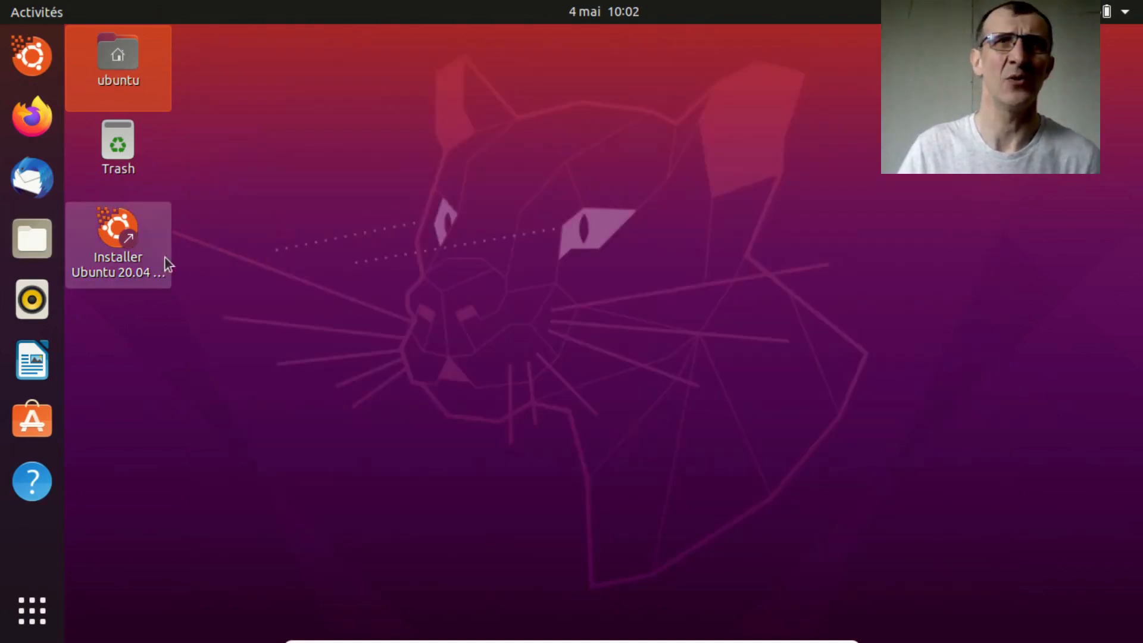
Open the Ubuntu 20.04 installer from the desktop, keeping Français as language and the French (legacy, alt.) keyboard layout.
right_click(166, 232)
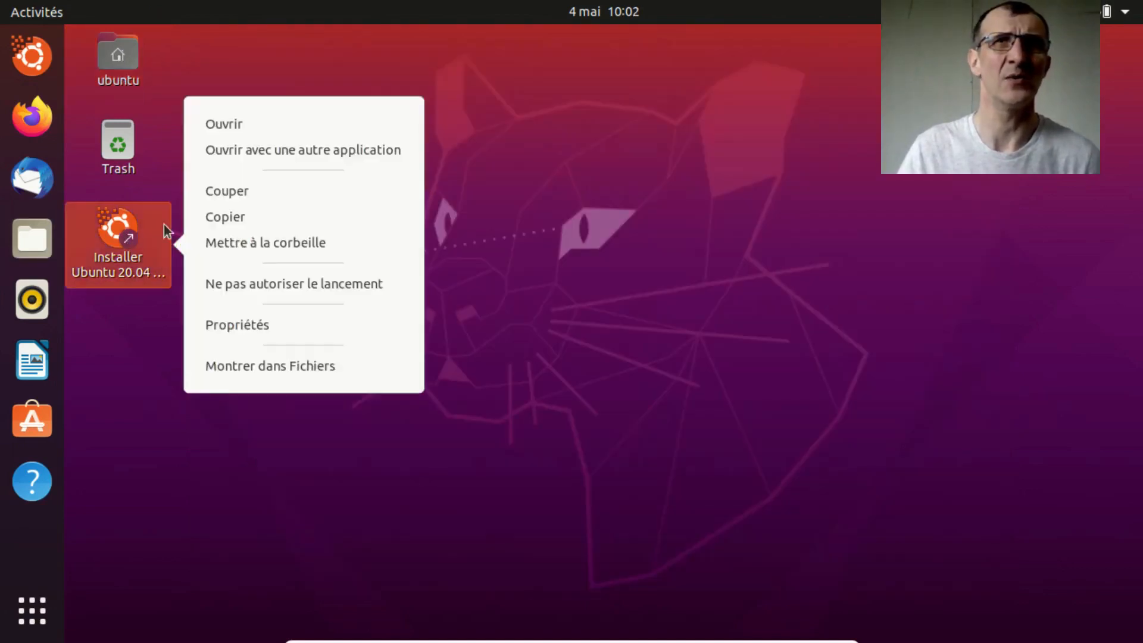
left_click(270, 122)
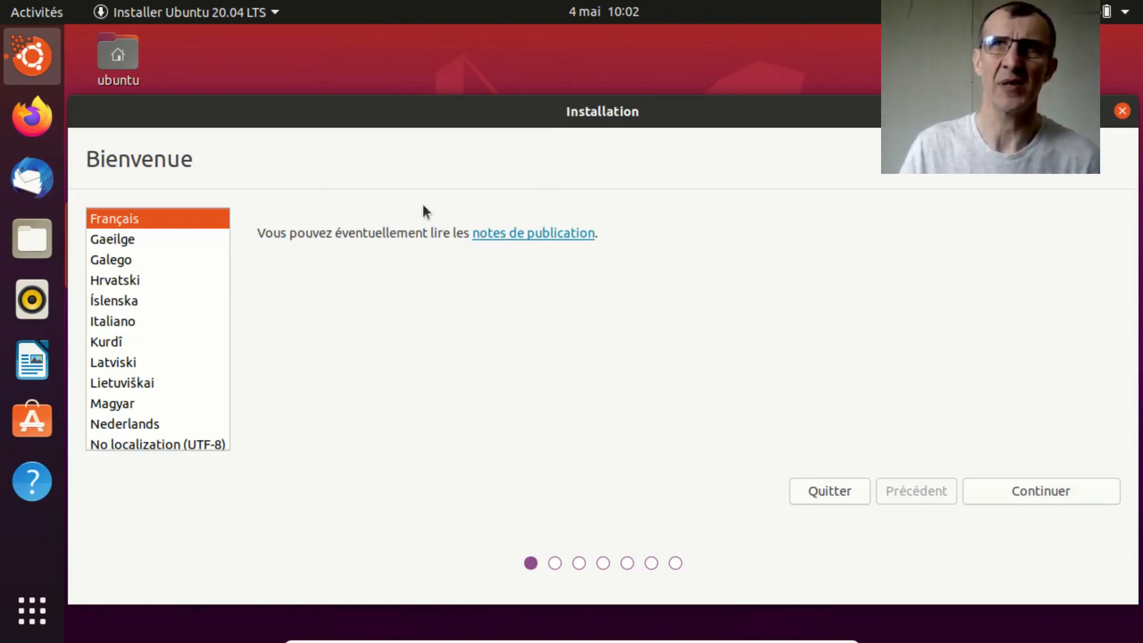
left_click(1043, 492)
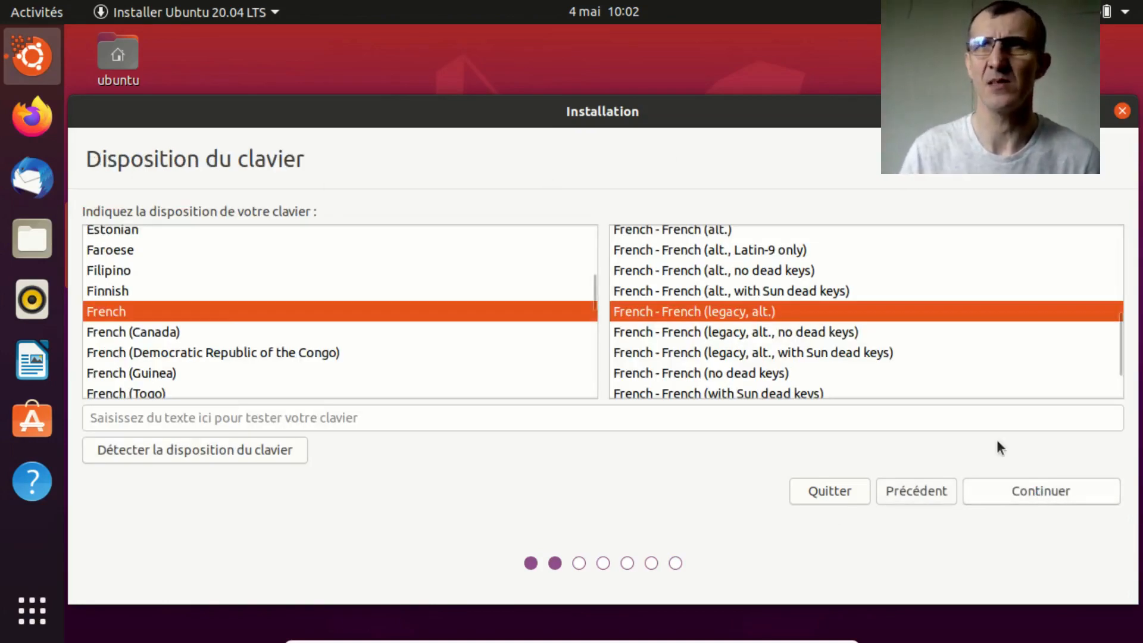
left_click(280, 417)
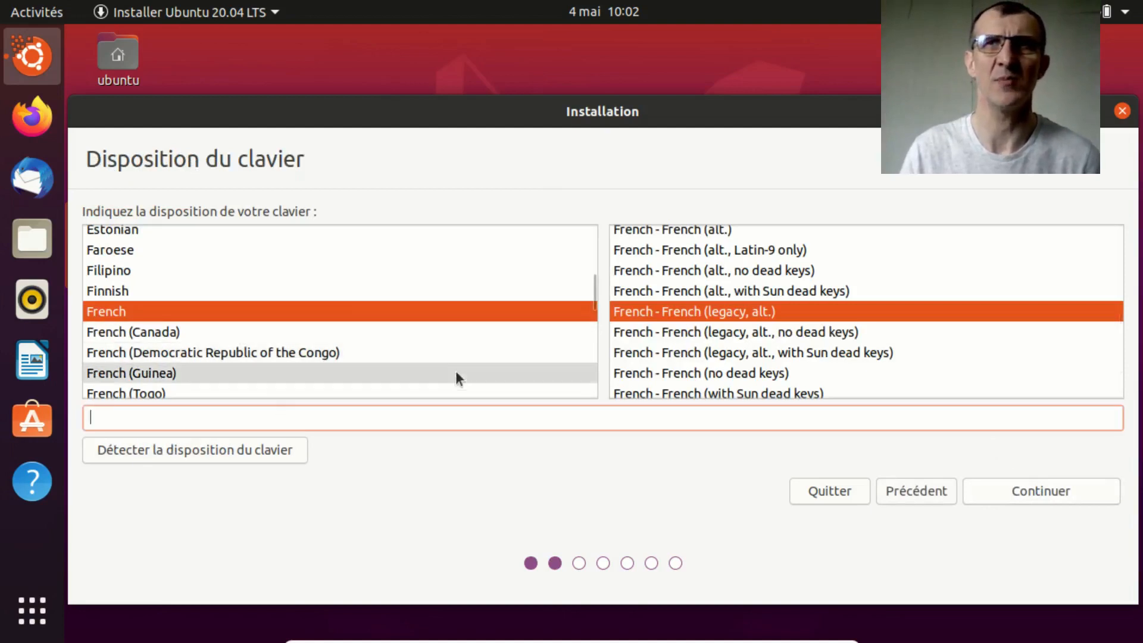
left_click(1055, 493)
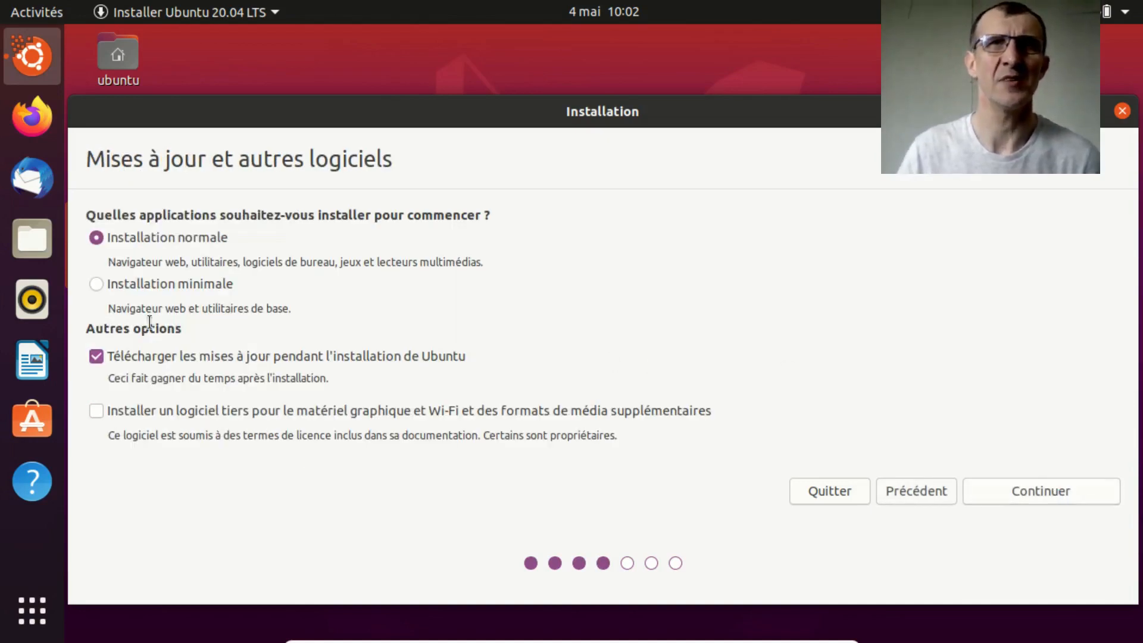
Choose a minimal installation without downloading updates, include third-party software for graphics, Wi-Fi and media formats, and continue.
left_click(97, 284)
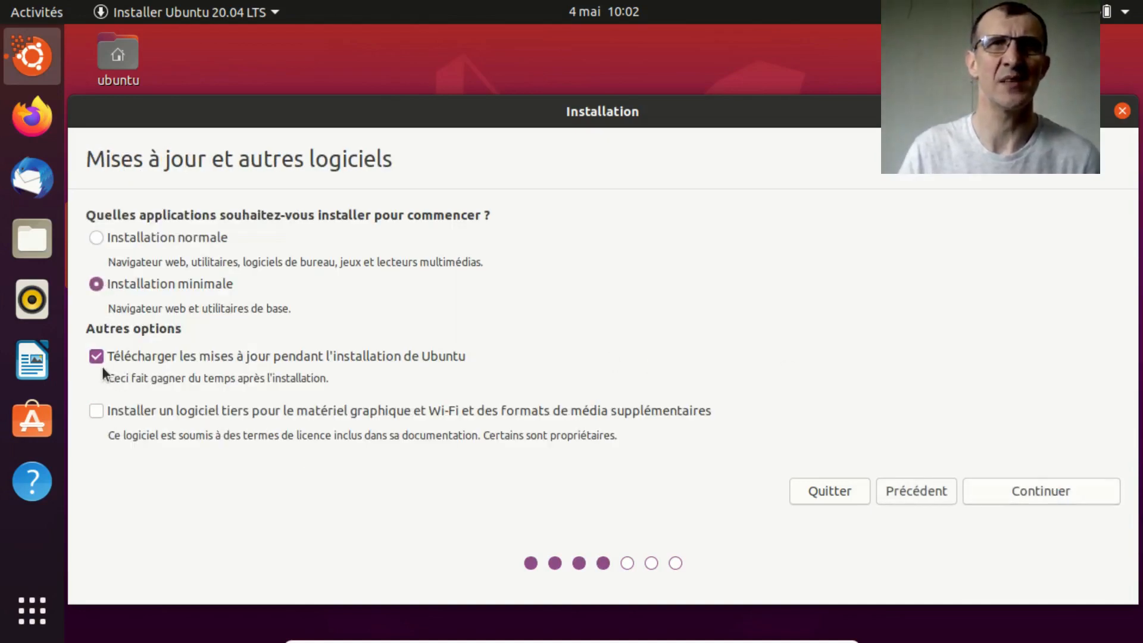
left_click(96, 411)
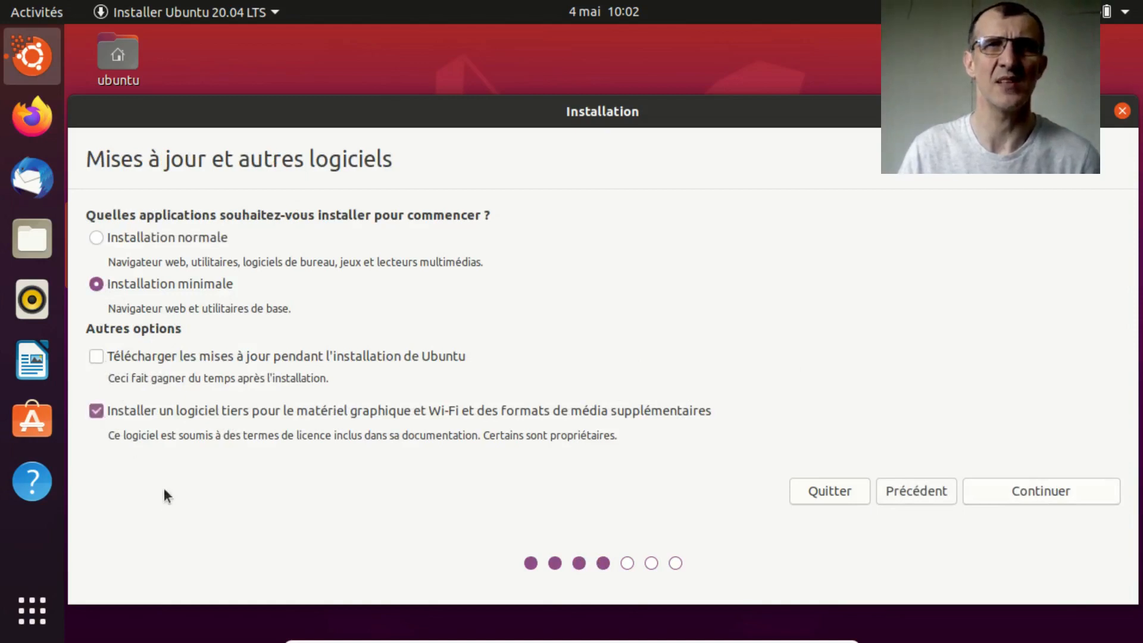
double_click(573, 436)
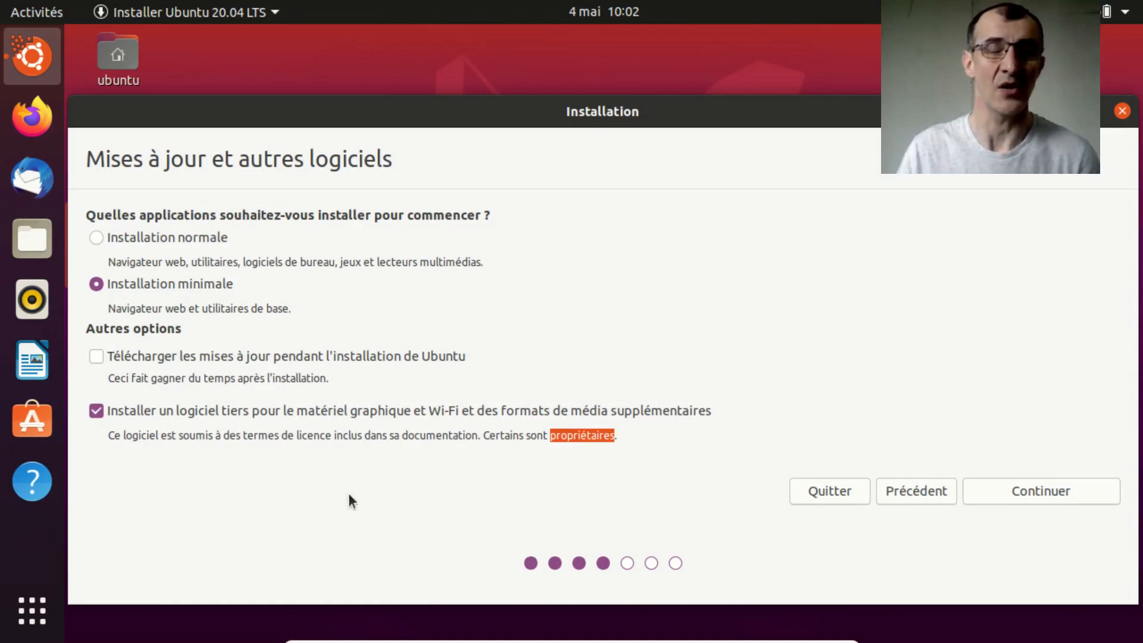
left_click(1025, 490)
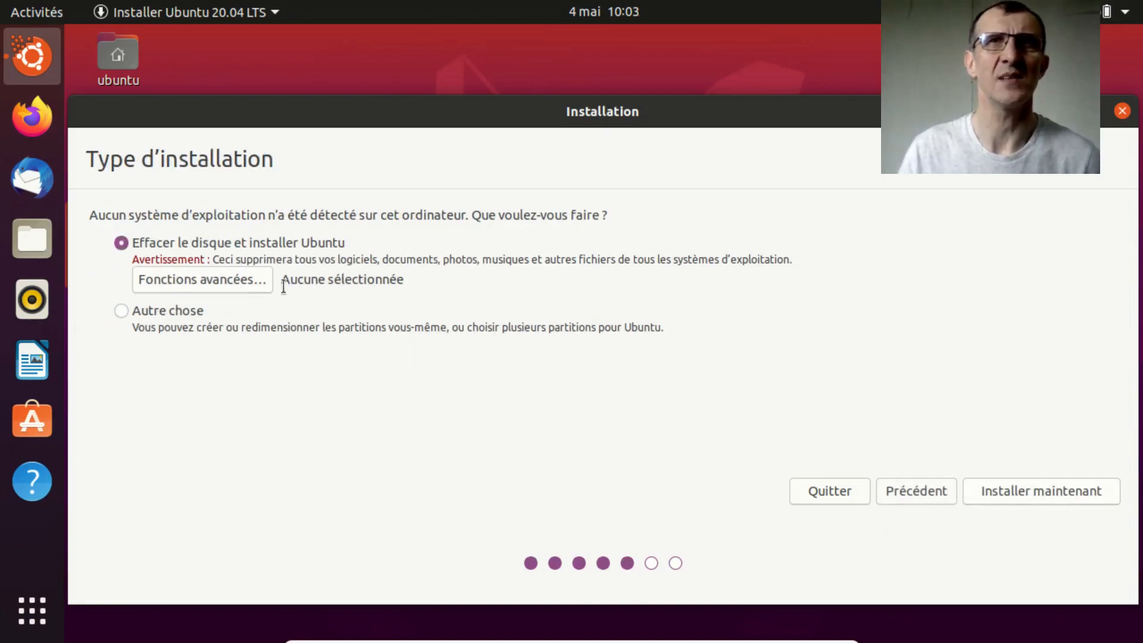
Start the installation with the whole disk erased and no advanced features, and approve writing the partition changes.
left_click(191, 277)
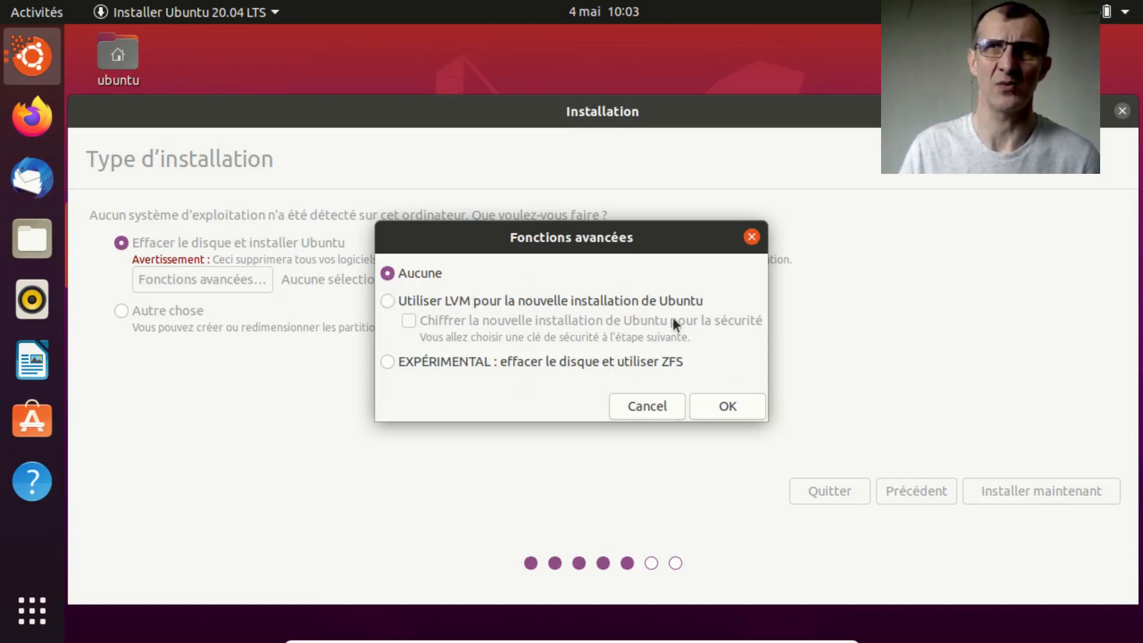
left_click(648, 406)
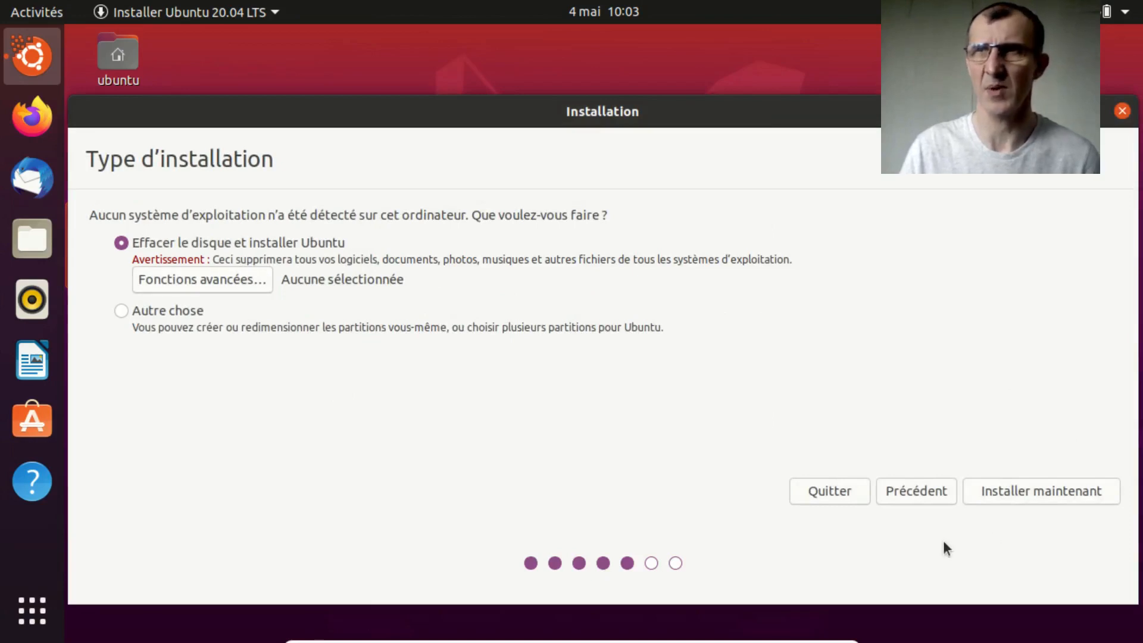
left_click(1017, 490)
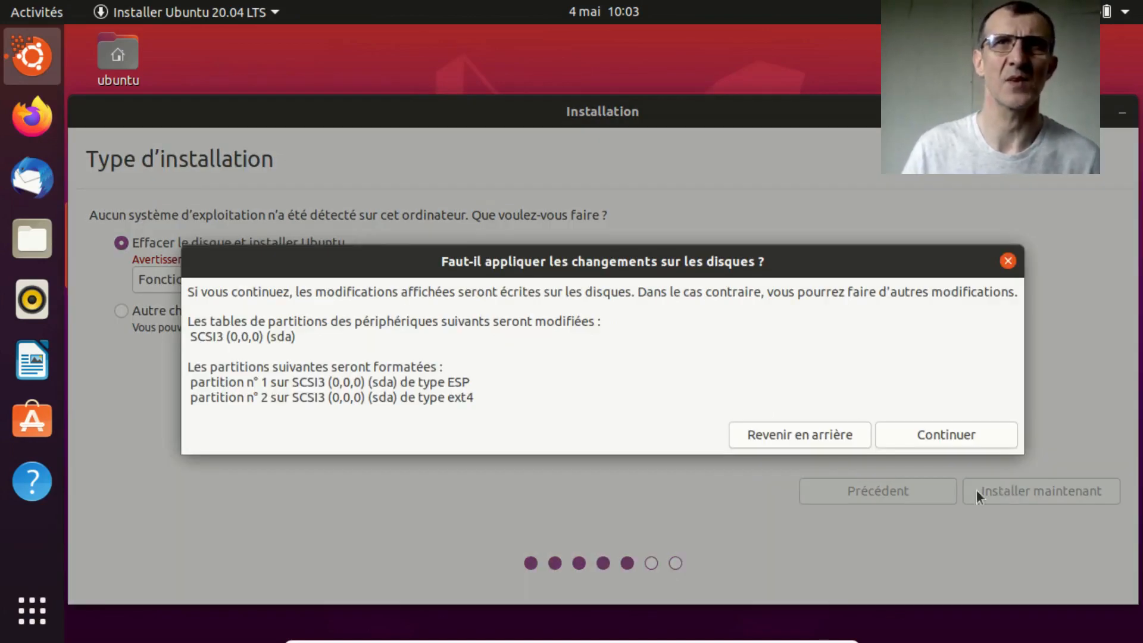
left_click(917, 432)
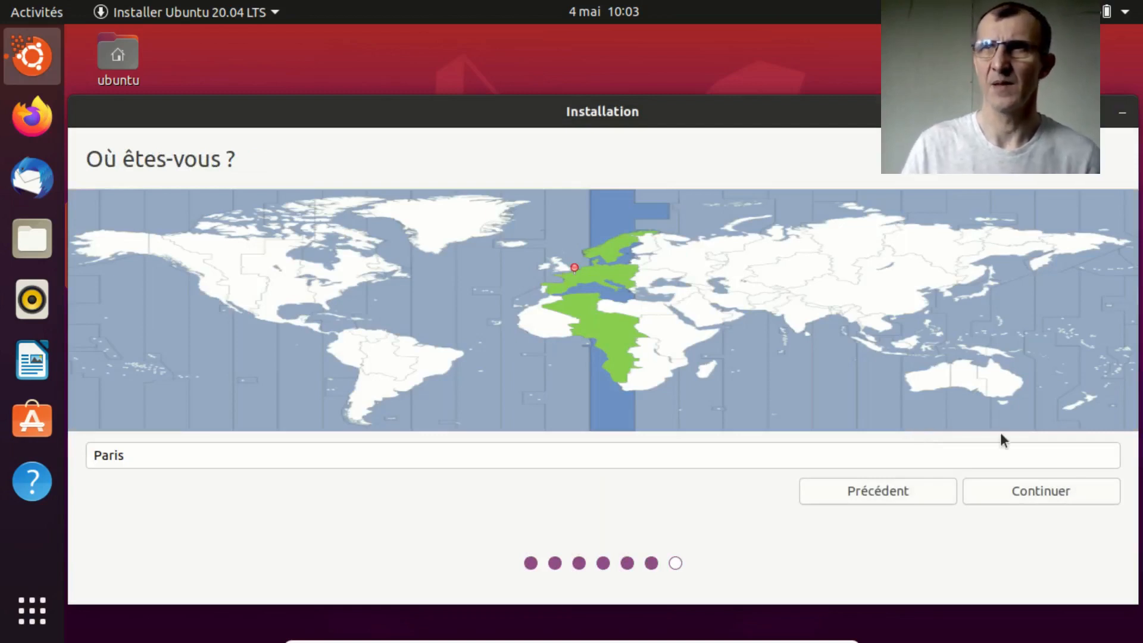
Accept Paris as the location and enter the account holder's name.
left_click(1008, 492)
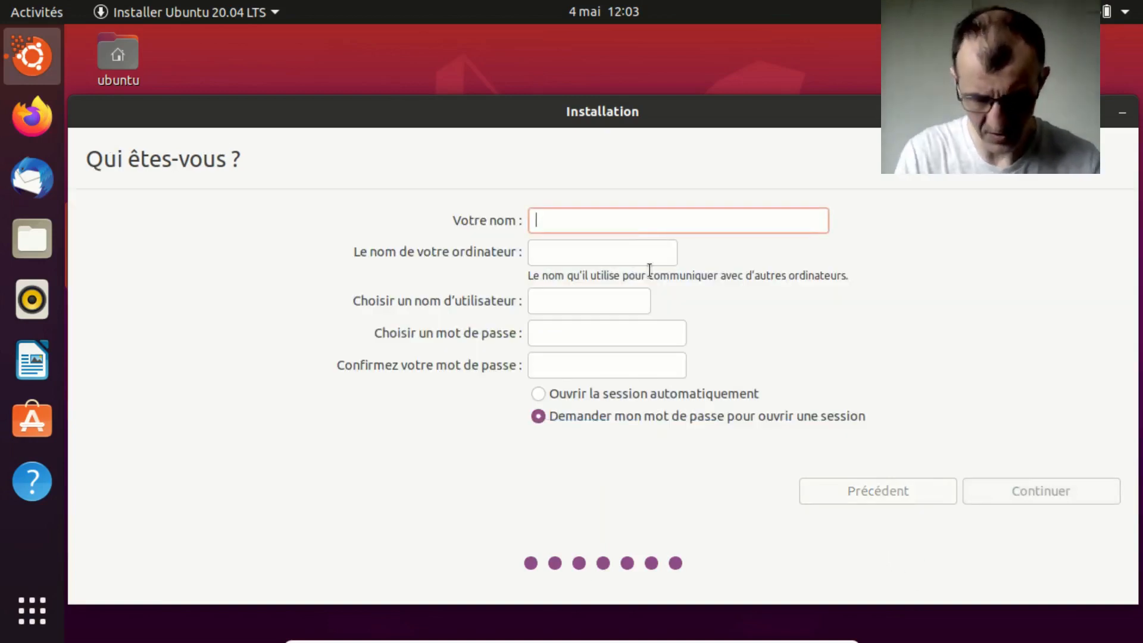
type("superto")
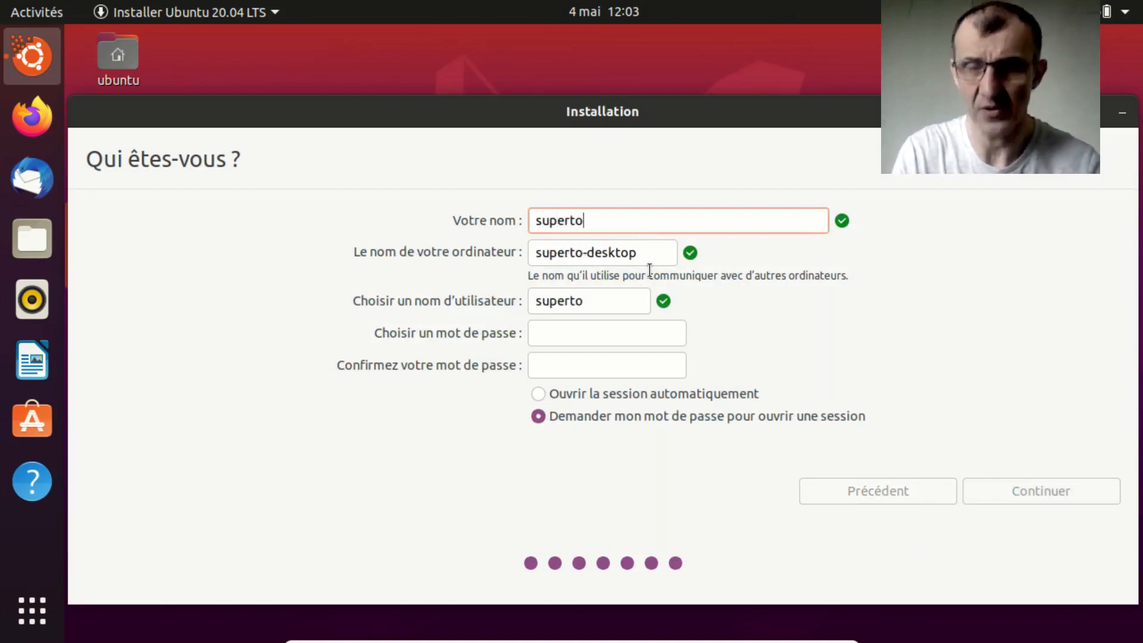
type("to")
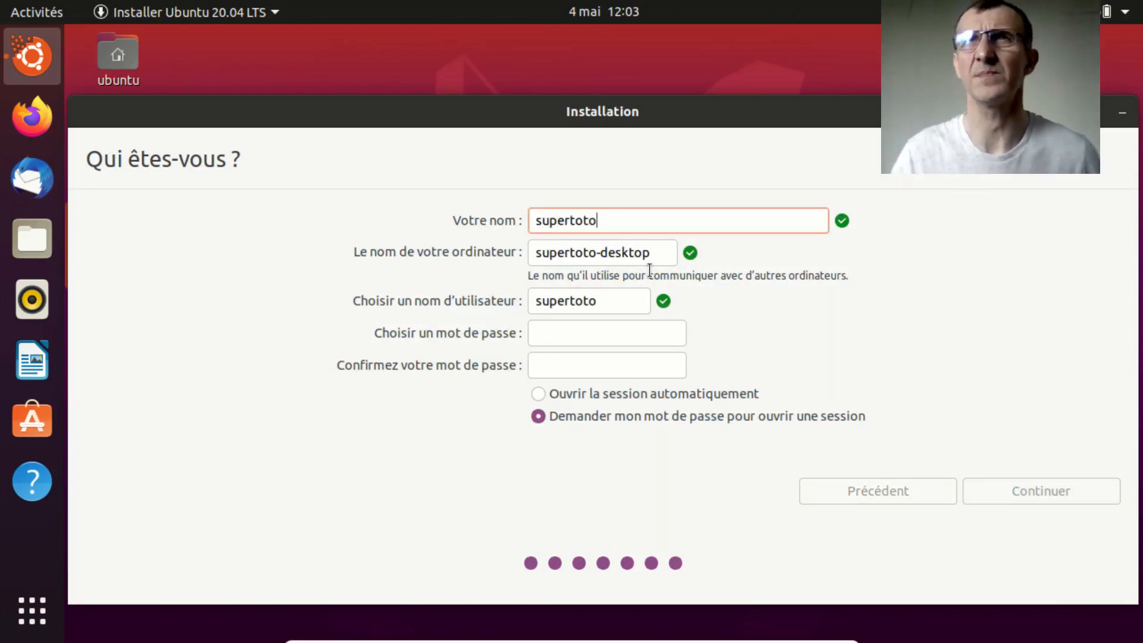
Replace the suggested computer name with vbox.
left_click(603, 252)
double_click(623, 253)
left_click(635, 253)
left_click_drag(653, 253, 528, 250)
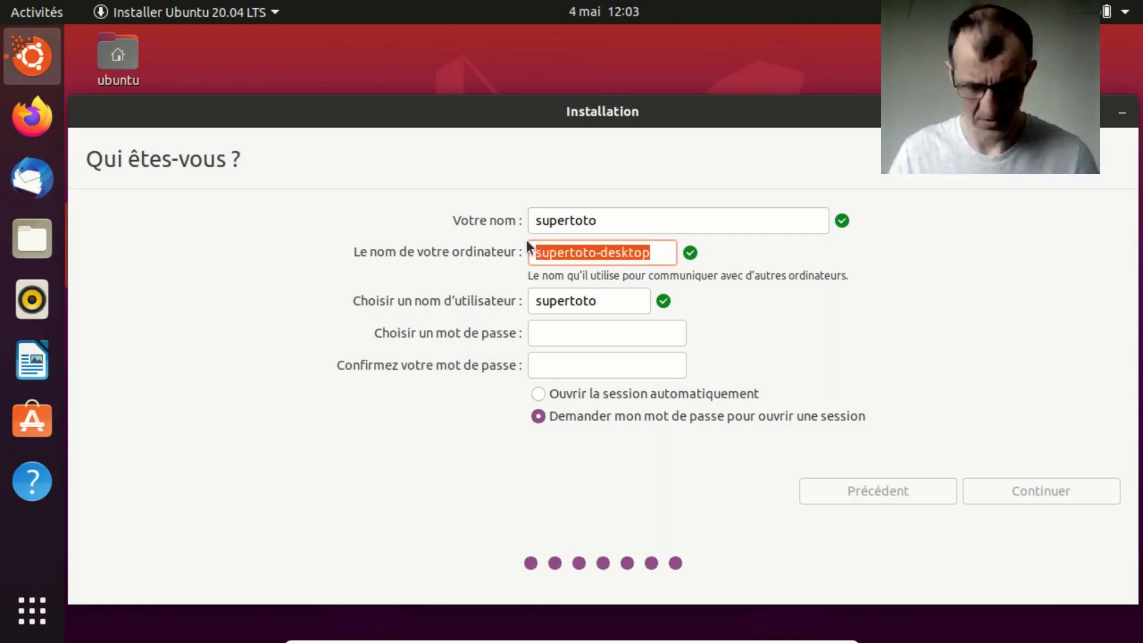
type("vbox")
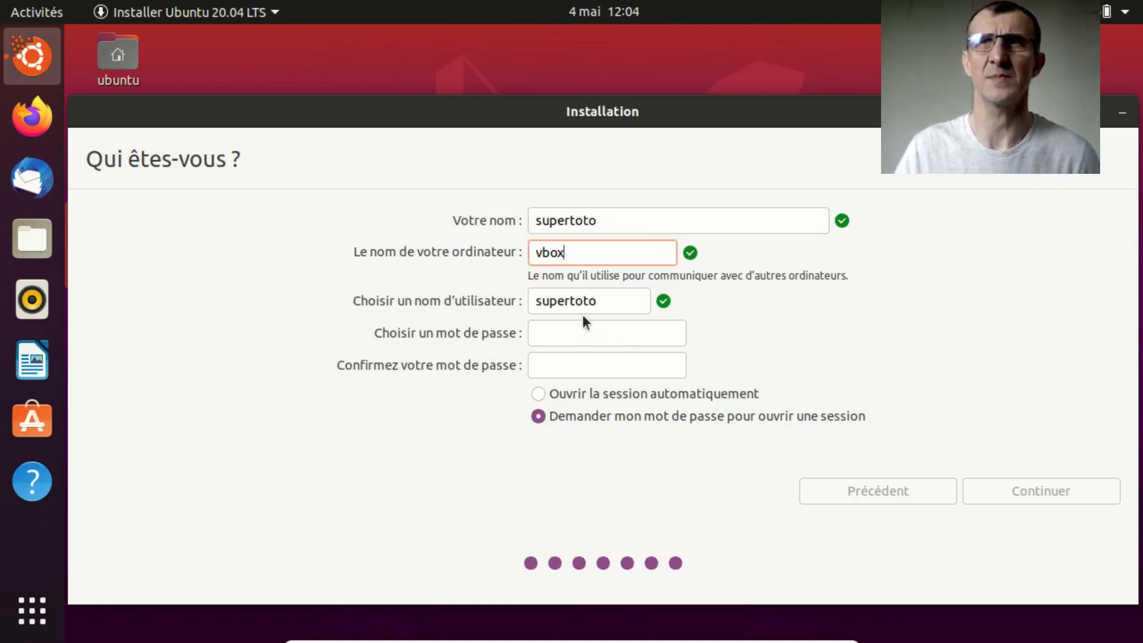
Enter the account password and repeat it in the confirmation field.
left_click(578, 334)
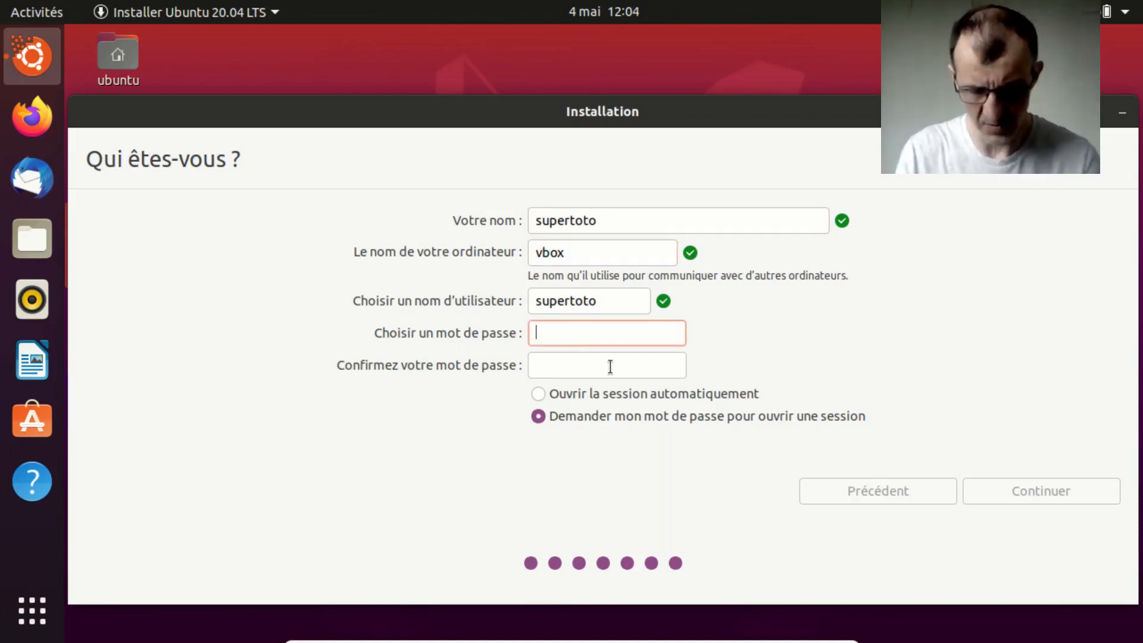
type("••")
left_click(600, 365)
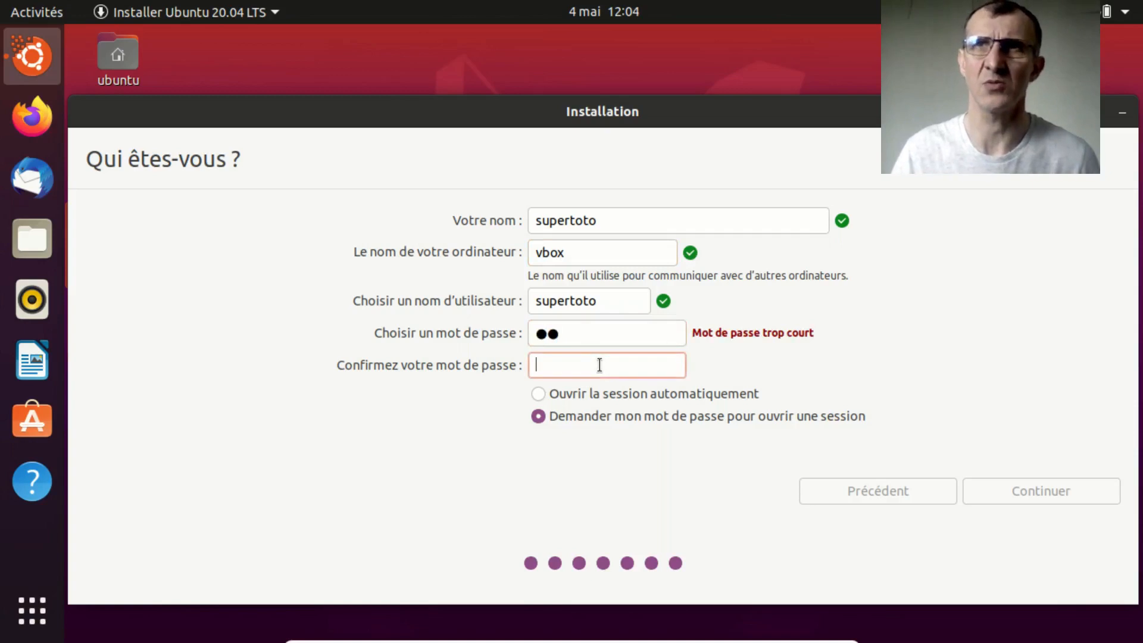
type("••")
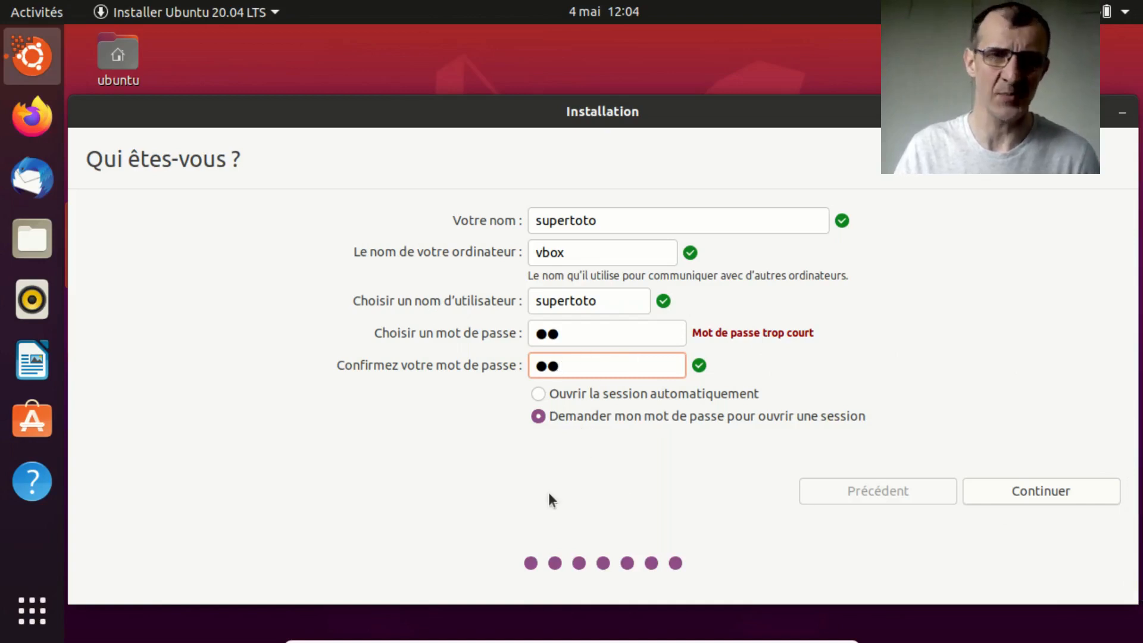
Submit the account details to complete the Ubuntu installation, and restart the computer when it finishes.
left_click(1049, 487)
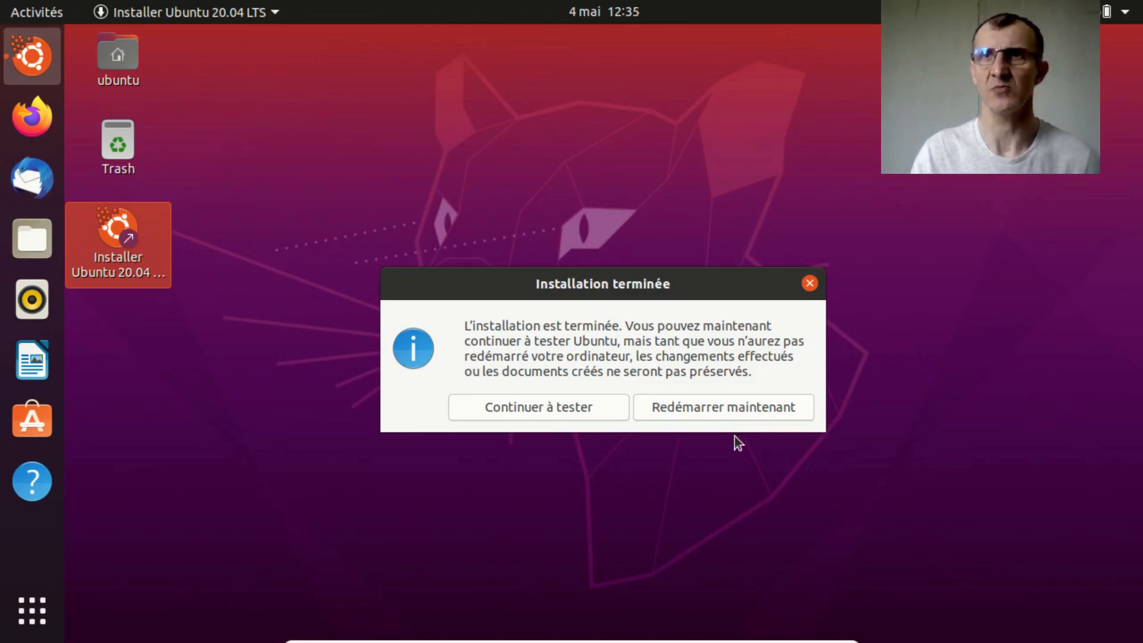
left_click(727, 407)
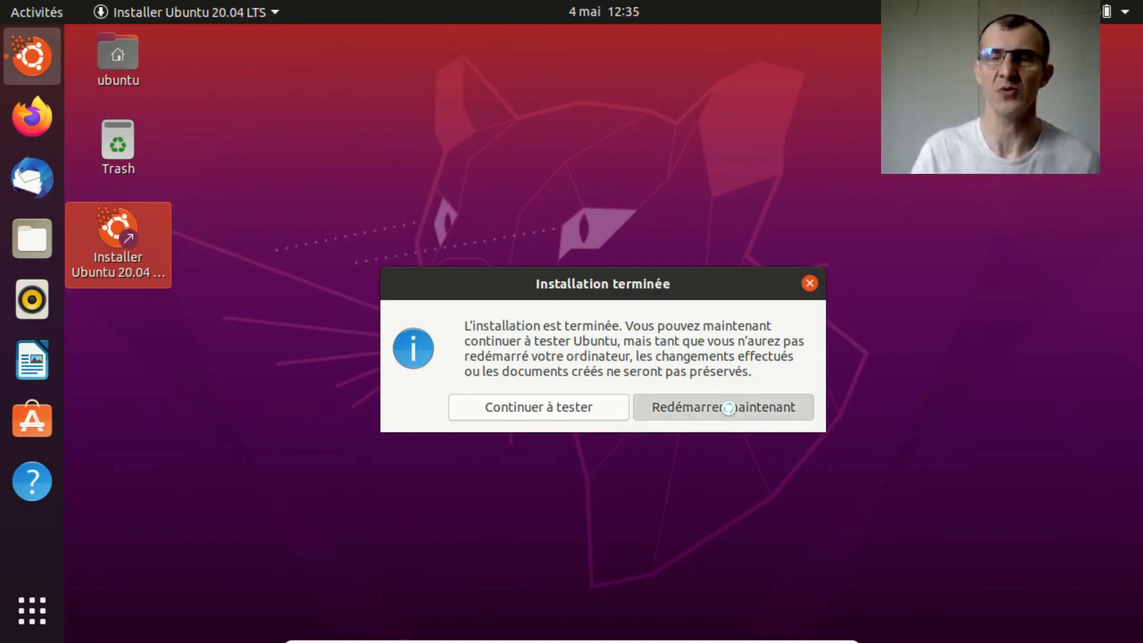